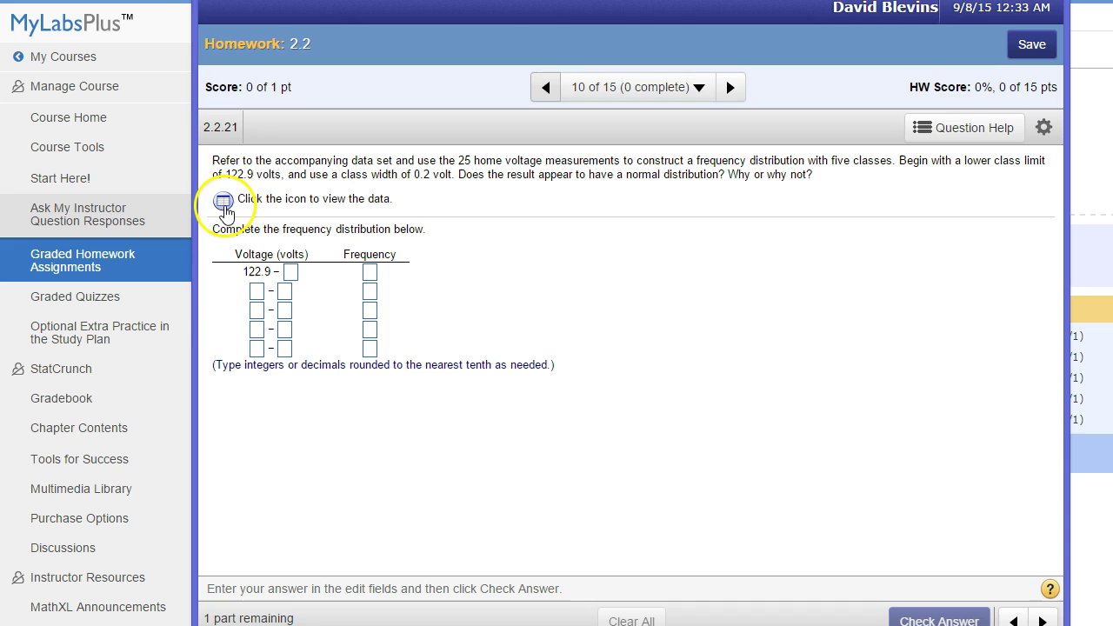
- Open the home voltage data in More Info and show the Full data set export choices
{"action": "left_click", "coordinate": [224, 201]}
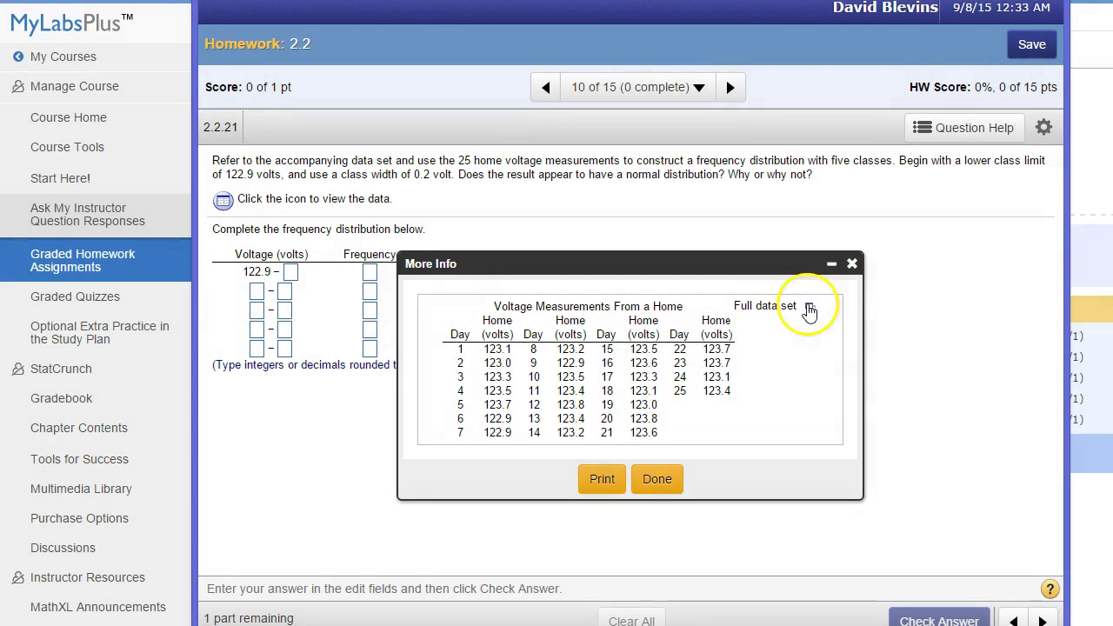
{"action": "left_click", "coordinate": [809, 309]}
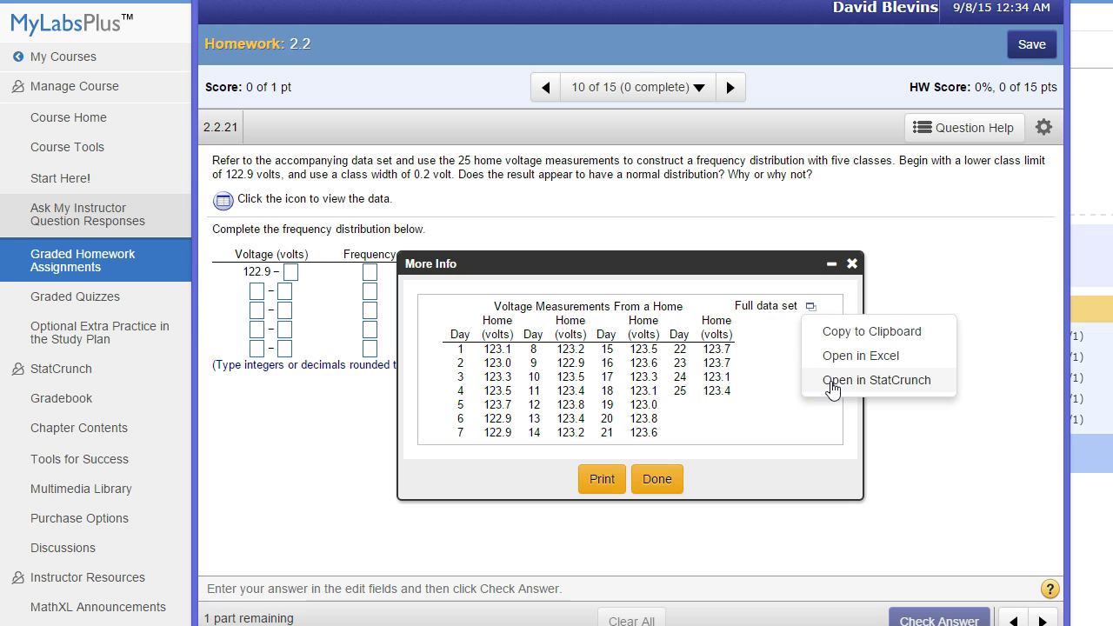
- Load the full data set into StatCrunch, reposition its window, and spot-check the Day and Home (volts) values
{"action": "left_click", "coordinate": [832, 388]}
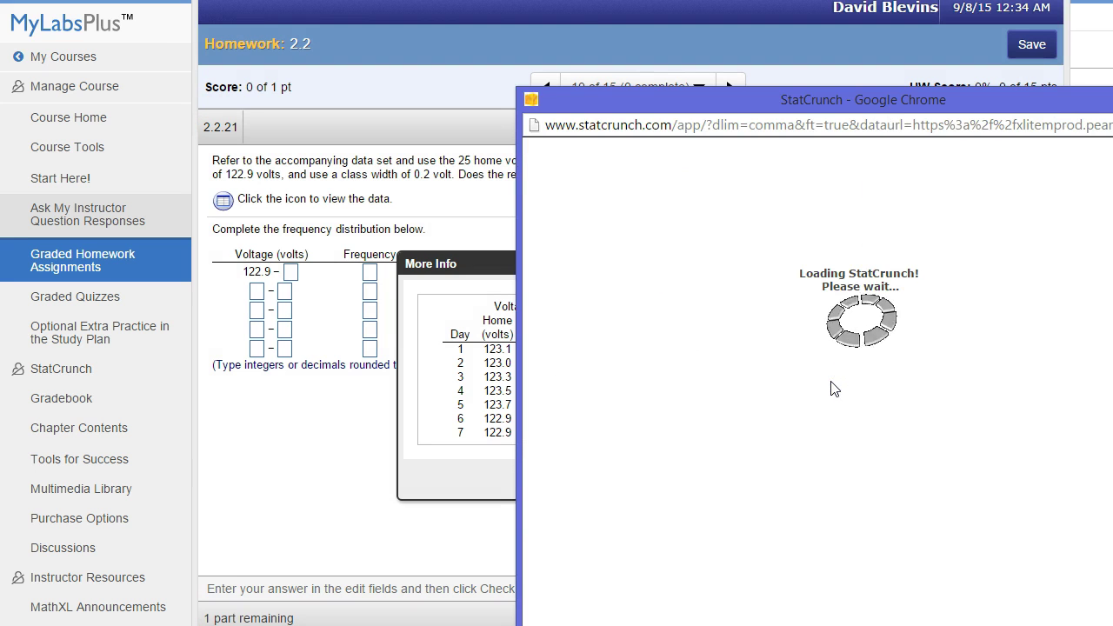
{"action": "left_click_drag", "start_coordinate": [865, 105], "coordinate": [637, 43]}
{"action": "left_click", "coordinate": [395, 275]}
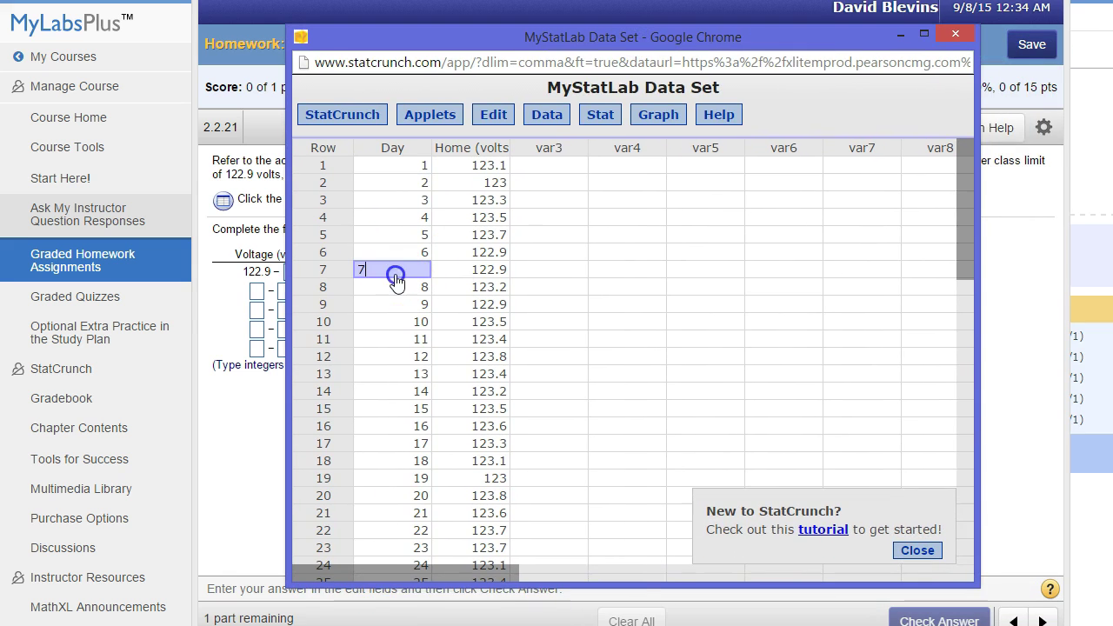
{"action": "left_click", "coordinate": [393, 213]}
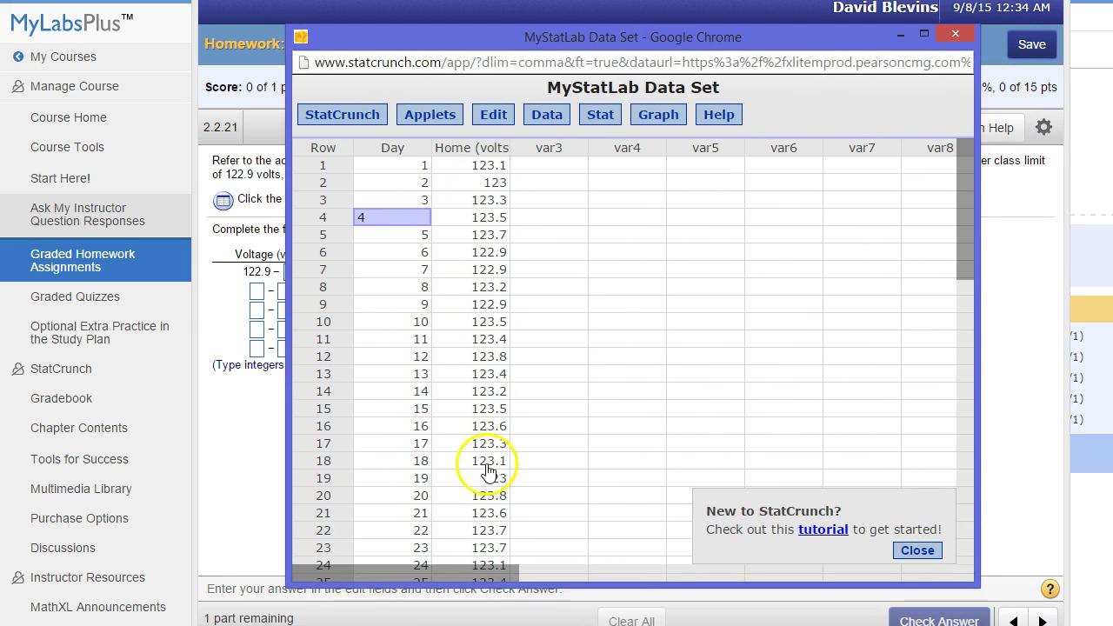
{"action": "left_click", "coordinate": [469, 147]}
{"action": "left_click", "coordinate": [474, 182]}
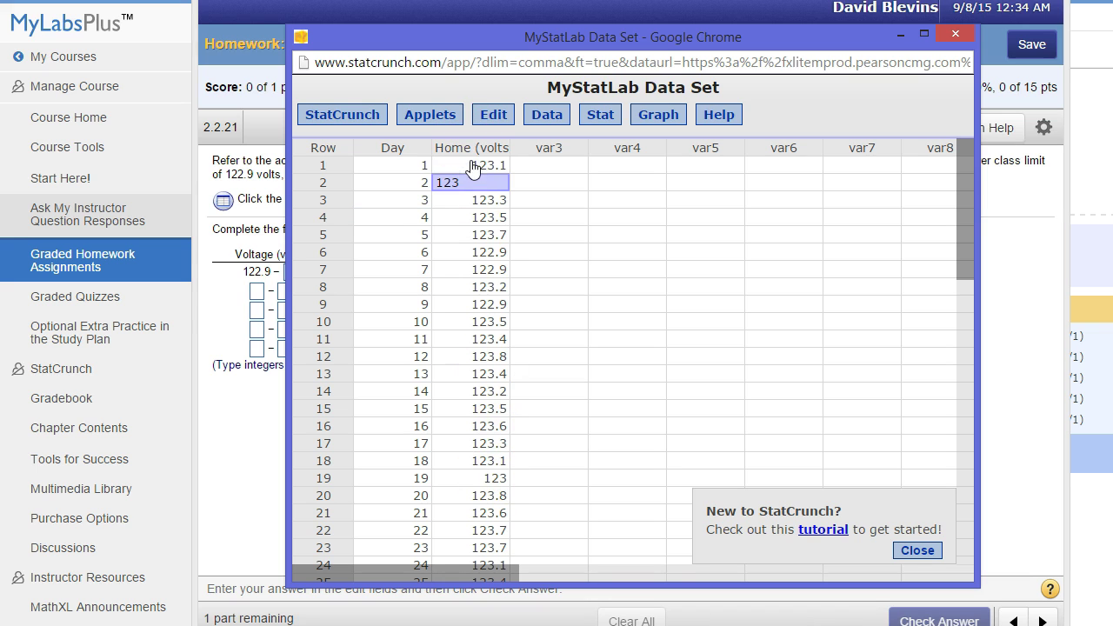
{"action": "left_click", "coordinate": [472, 165]}
{"action": "scroll", "coordinate": [481, 317], "scroll_direction": "down", "scroll_amount": 1}
{"action": "scroll", "coordinate": [481, 318], "scroll_direction": "down", "scroll_amount": 2}
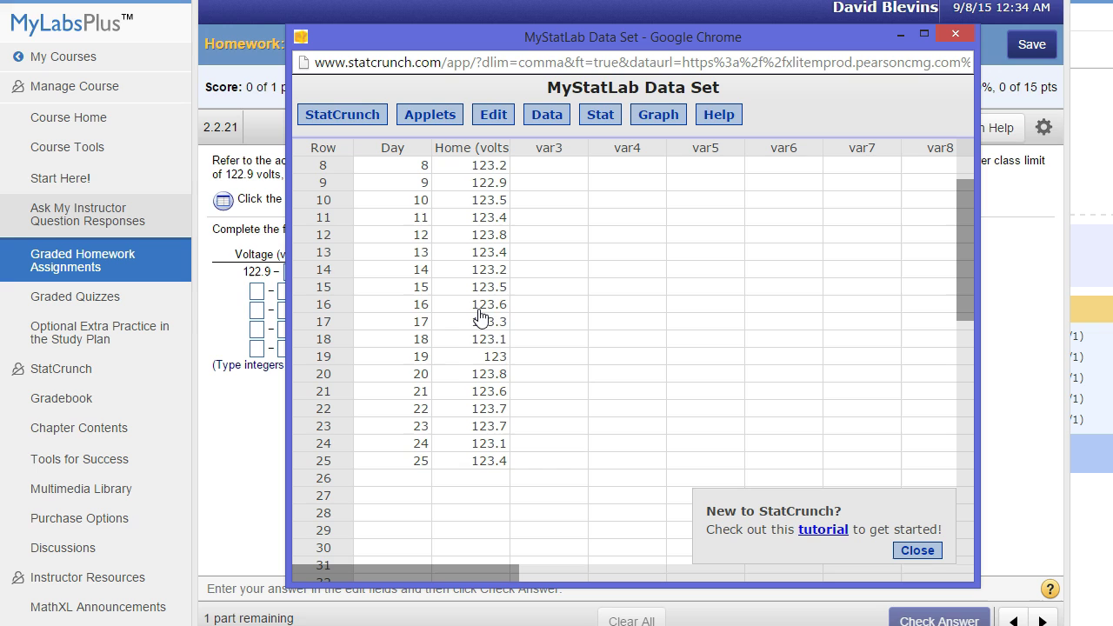
{"action": "scroll", "coordinate": [475, 427], "scroll_direction": "up", "scroll_amount": 1}
{"action": "scroll", "coordinate": [477, 432], "scroll_direction": "up", "scroll_amount": 2}
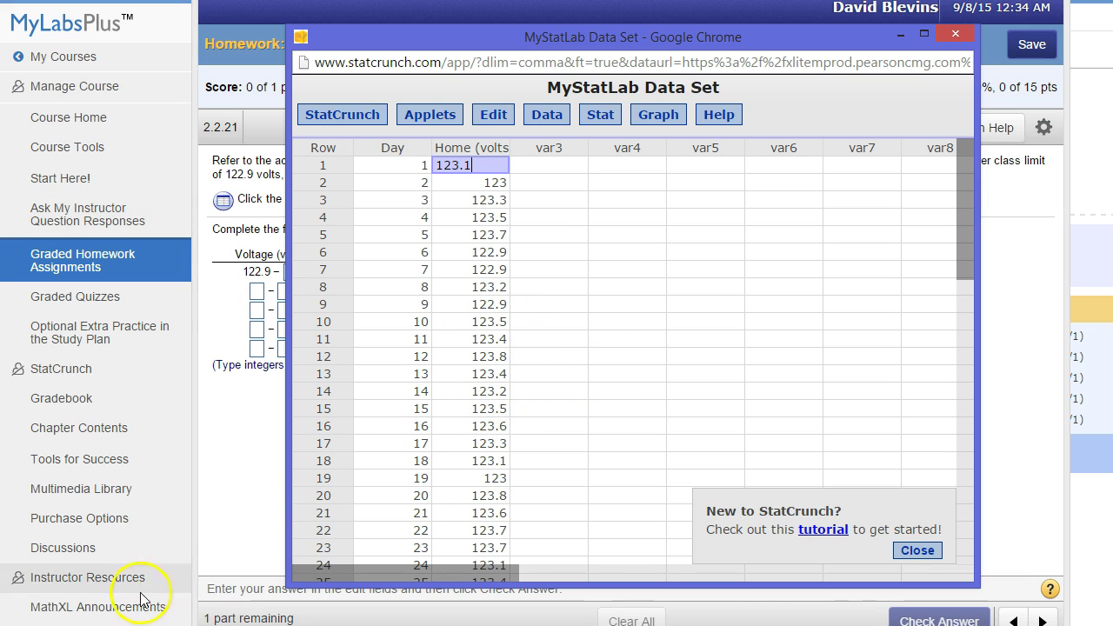
- Sort the Home (volts) column ascending by its own values with Data > Sort
{"action": "left_click", "coordinate": [548, 120]}
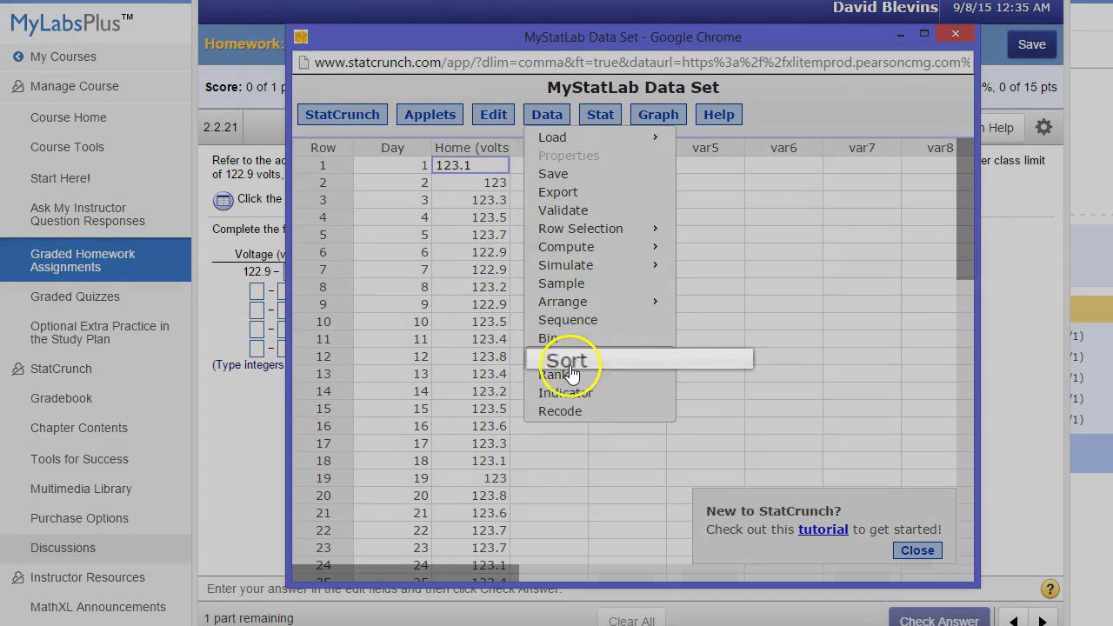
{"action": "left_click", "coordinate": [578, 365]}
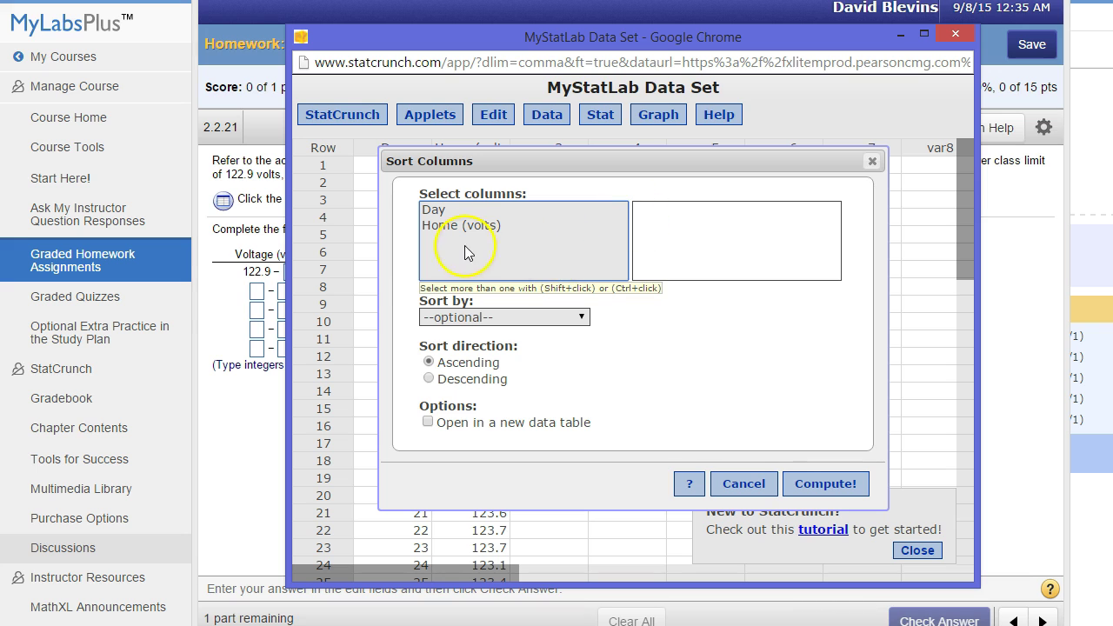
{"action": "left_click", "coordinate": [487, 226]}
{"action": "left_click", "coordinate": [497, 312]}
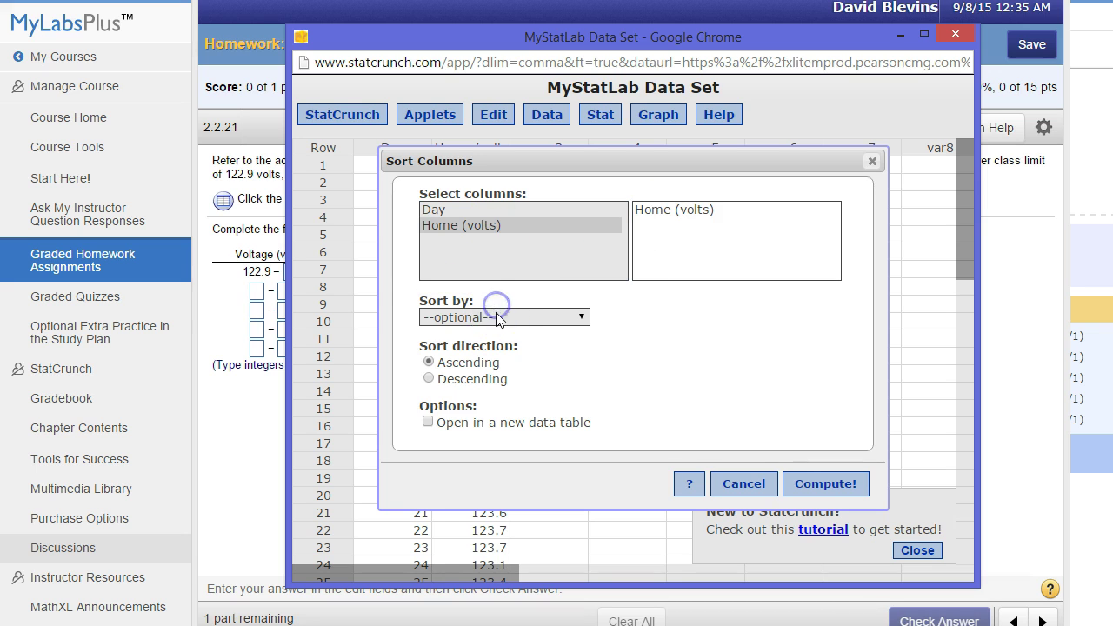
{"action": "left_click", "coordinate": [491, 366]}
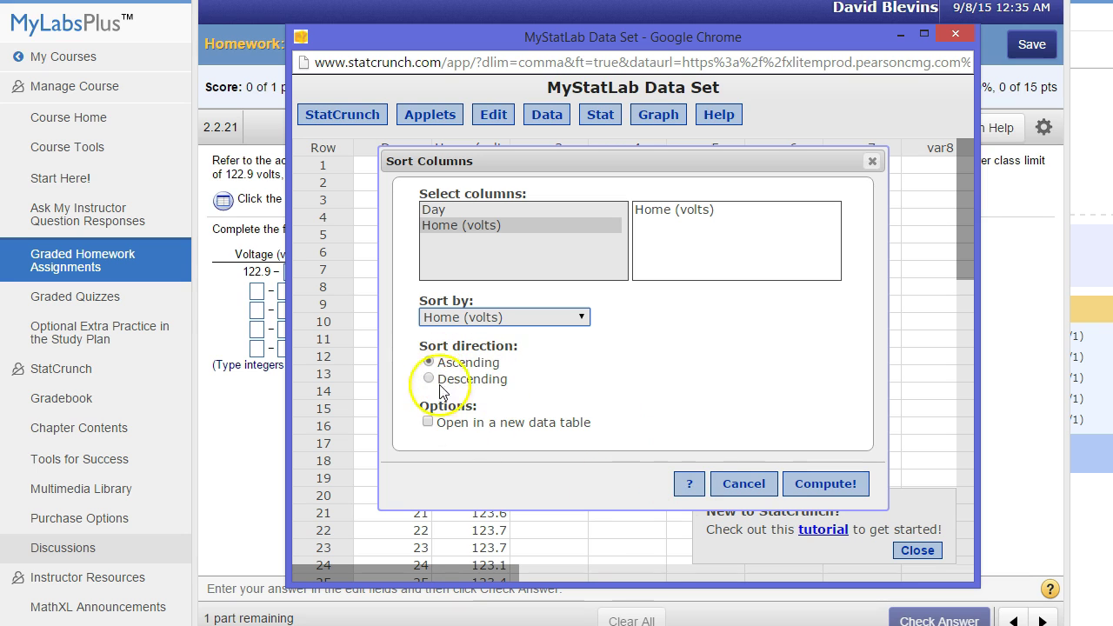
{"action": "left_click", "coordinate": [801, 483]}
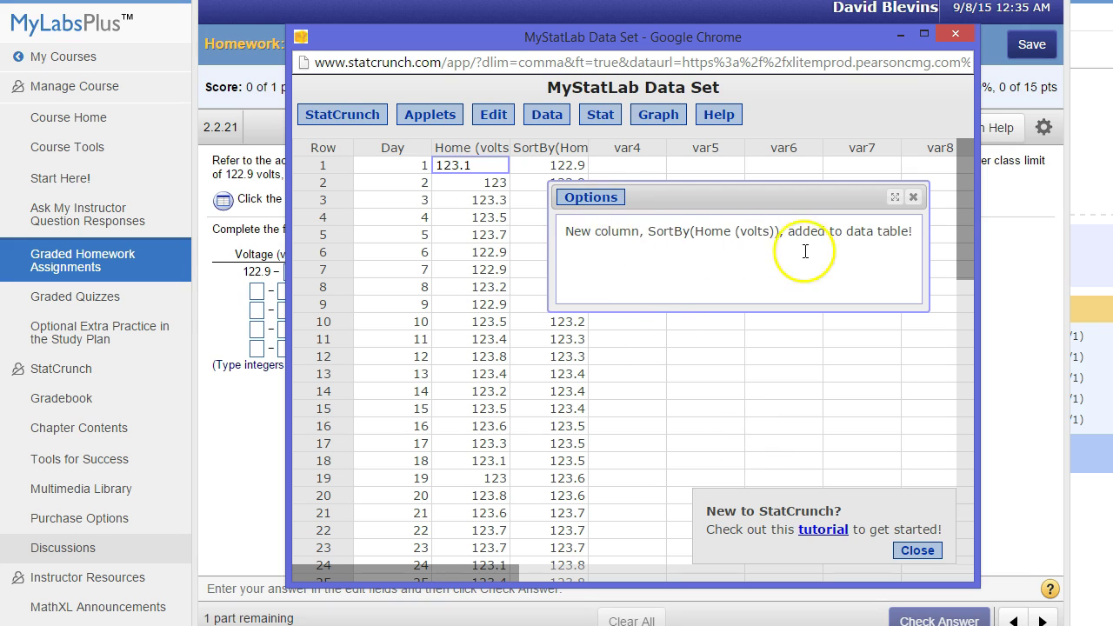
{"action": "left_click", "coordinate": [913, 197]}
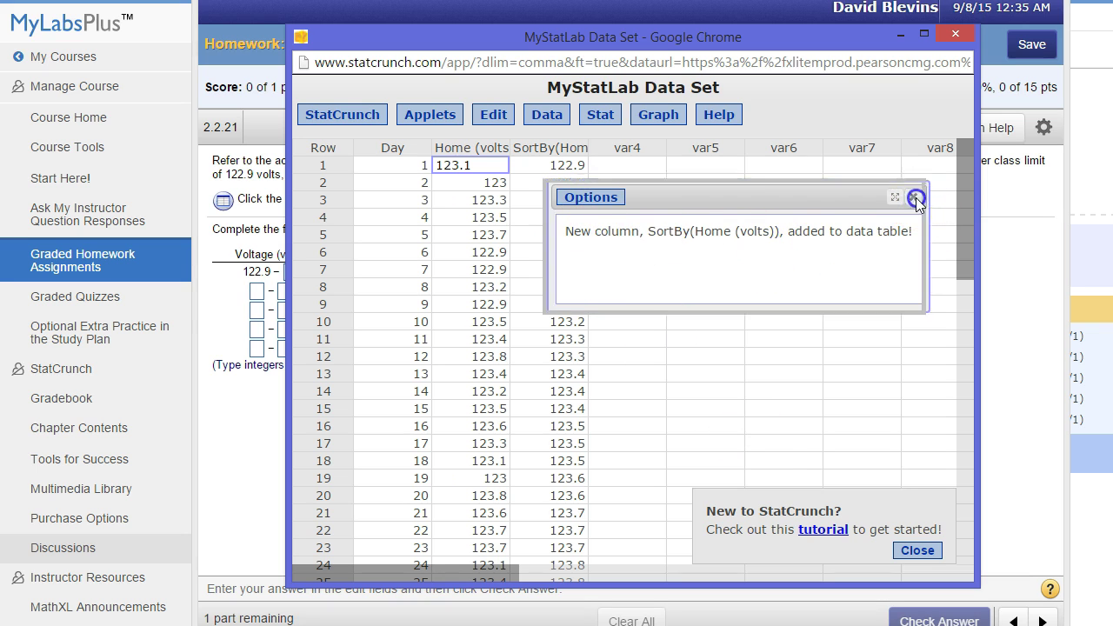
- Check the new SortBy(Home (volts)) column, starting at 122.9, by scrolling through it
{"action": "left_click", "coordinate": [567, 184]}
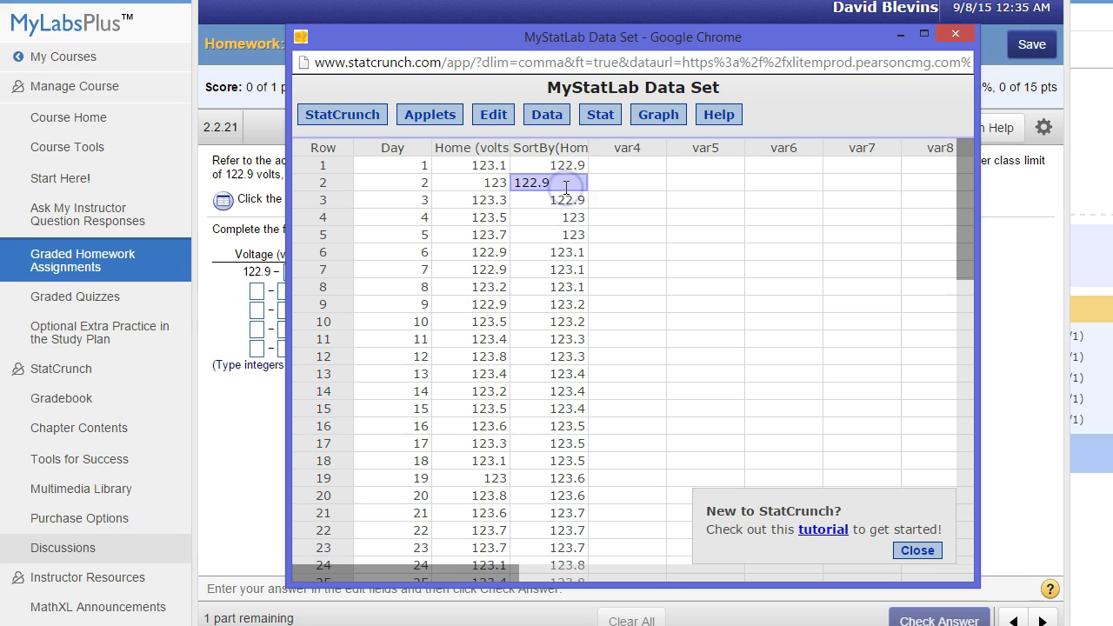
{"action": "left_click", "coordinate": [557, 165]}
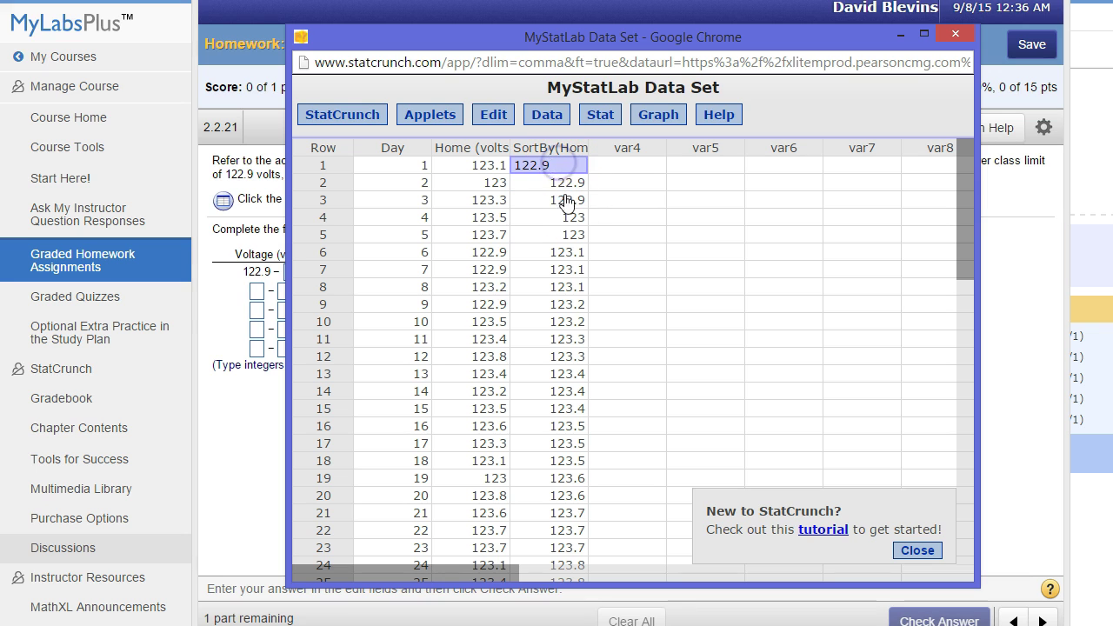
{"action": "scroll", "coordinate": [566, 344], "scroll_direction": "down", "scroll_amount": 1}
{"action": "scroll", "coordinate": [566, 365], "scroll_direction": "down", "scroll_amount": 1}
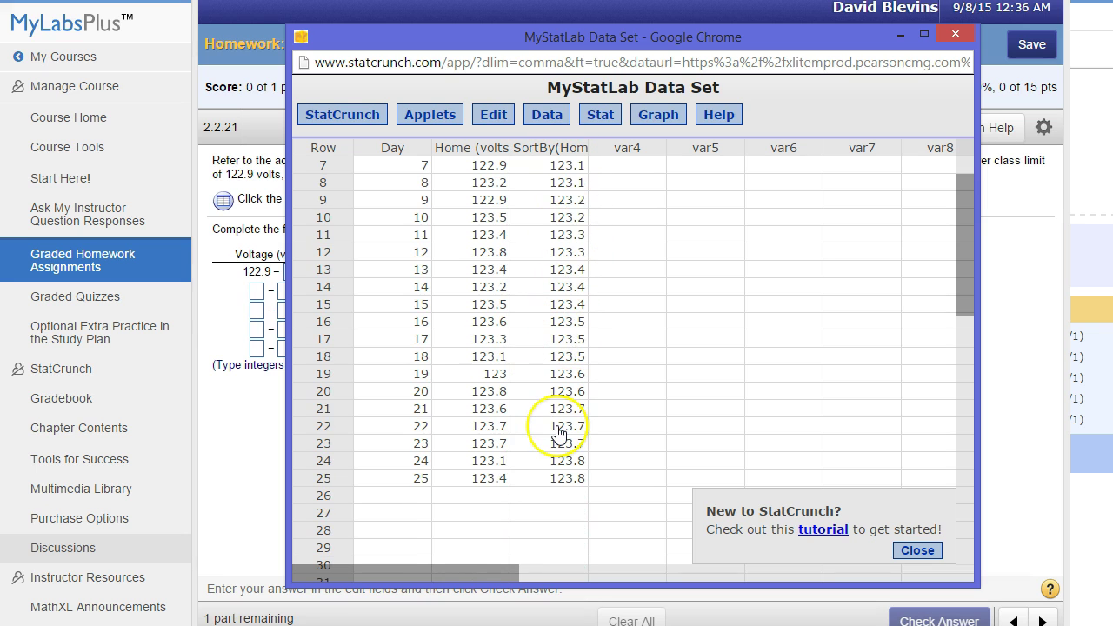
{"action": "scroll", "coordinate": [563, 428], "scroll_direction": "up", "scroll_amount": 2}
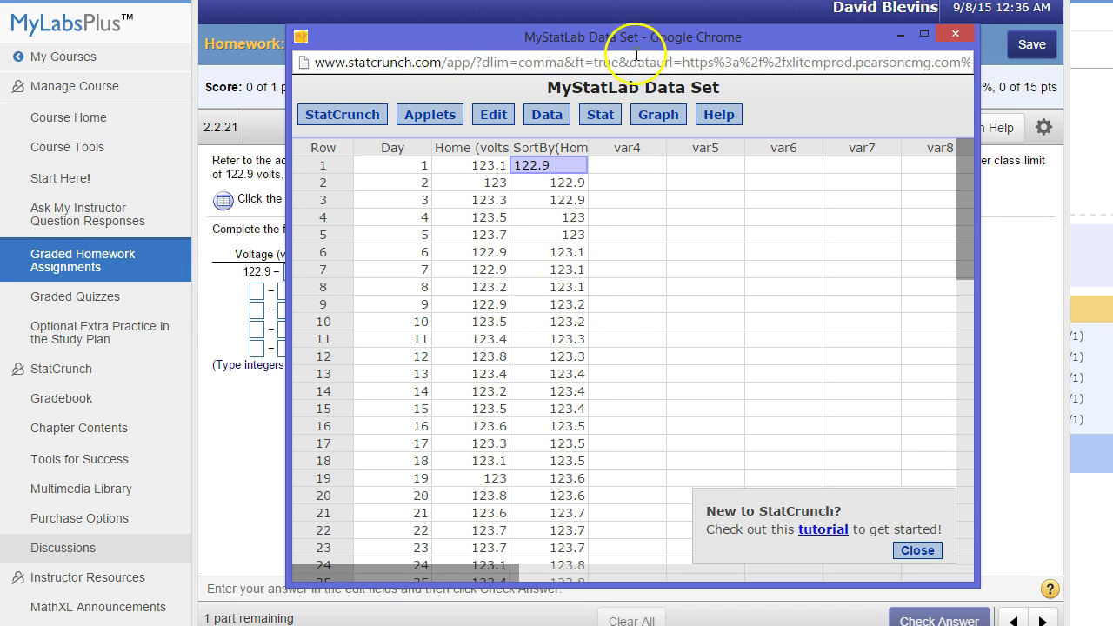
- Move the StatCrunch data window to the right so the homework question shows
{"action": "left_click_drag", "start_coordinate": [639, 38], "coordinate": [585, 393]}
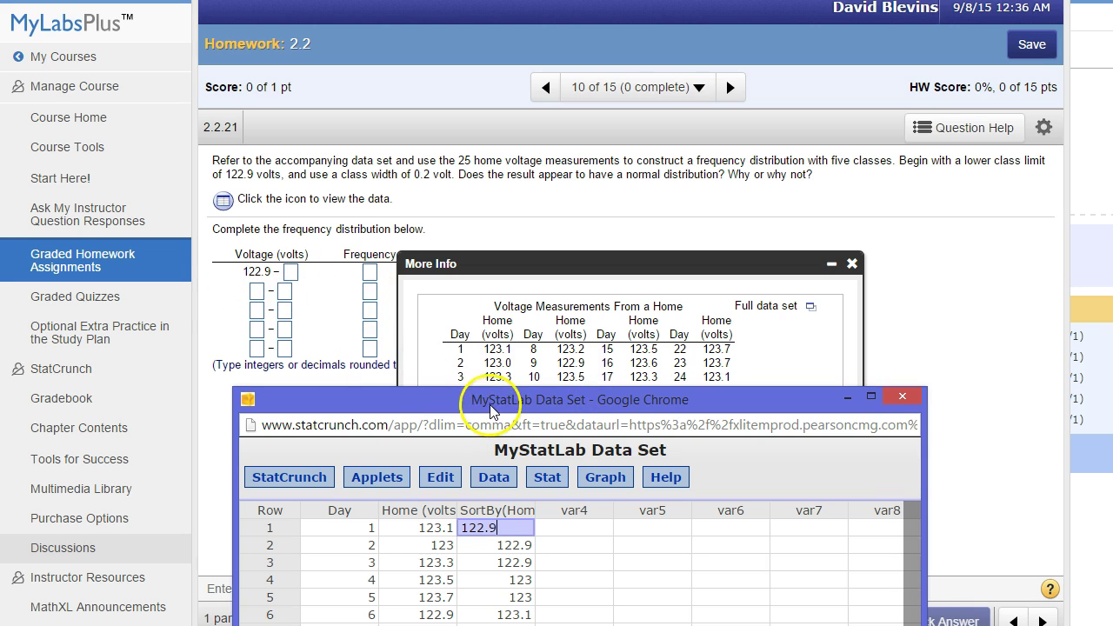
{"action": "left_click_drag", "start_coordinate": [491, 408], "coordinate": [645, 78]}
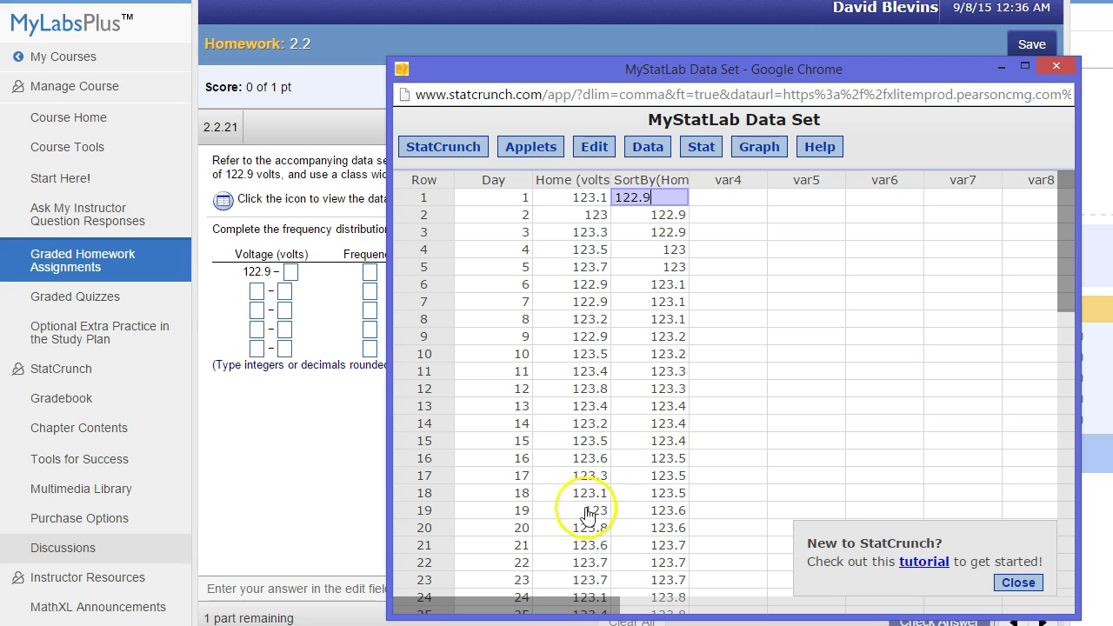
{"action": "left_click_drag", "start_coordinate": [588, 510], "coordinate": [587, 541]}
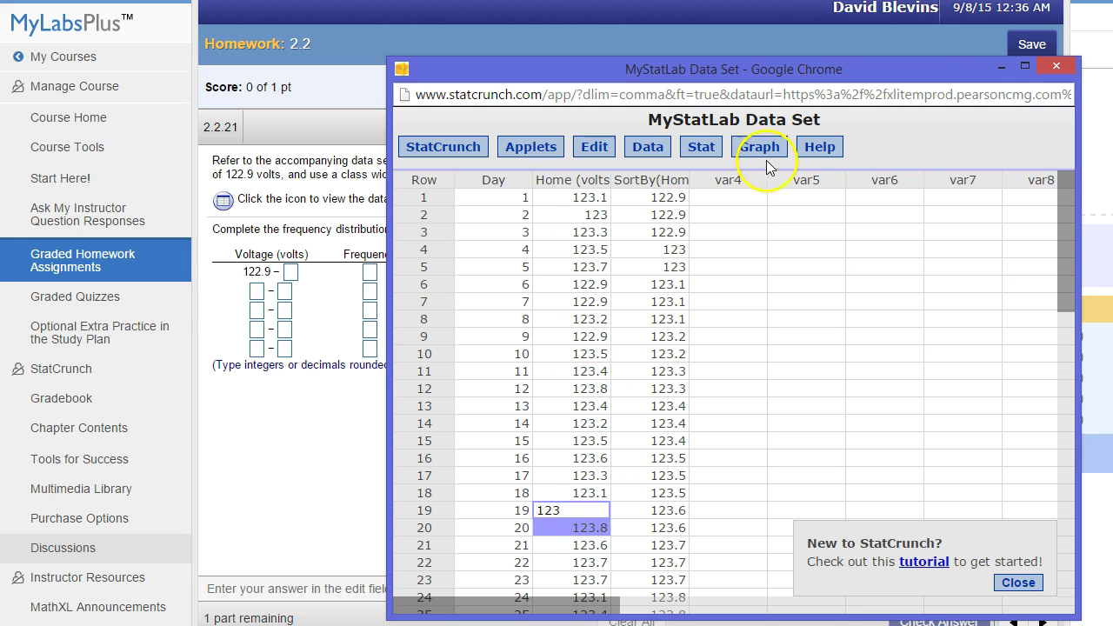
- Close StatCrunch and download the full voltage data set as an Excel file
{"action": "left_click", "coordinate": [1042, 68]}
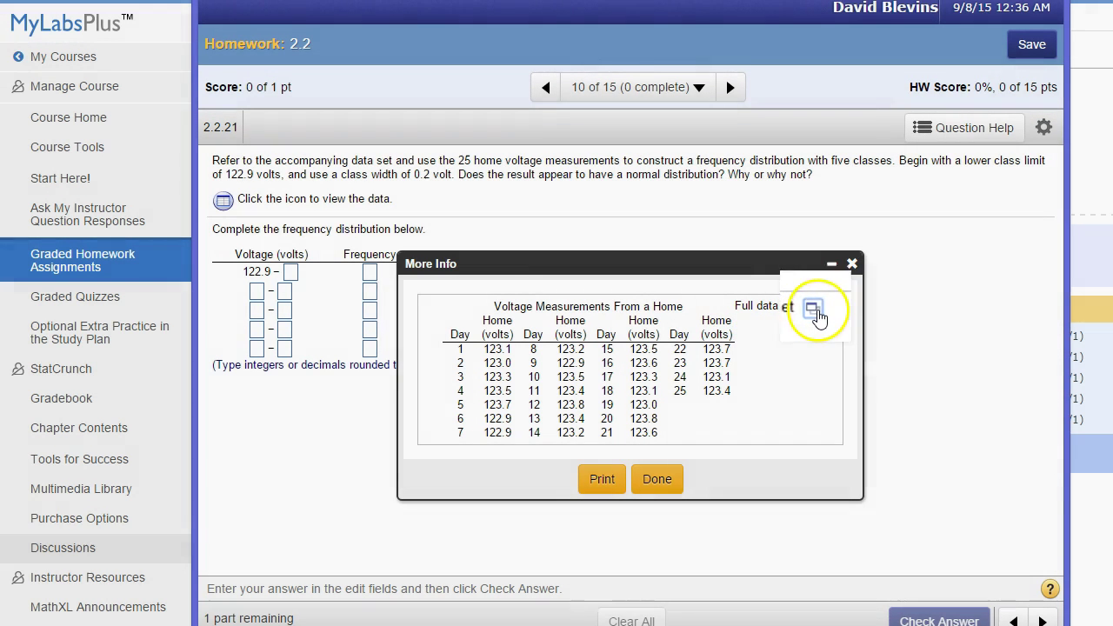
{"action": "left_click", "coordinate": [810, 306]}
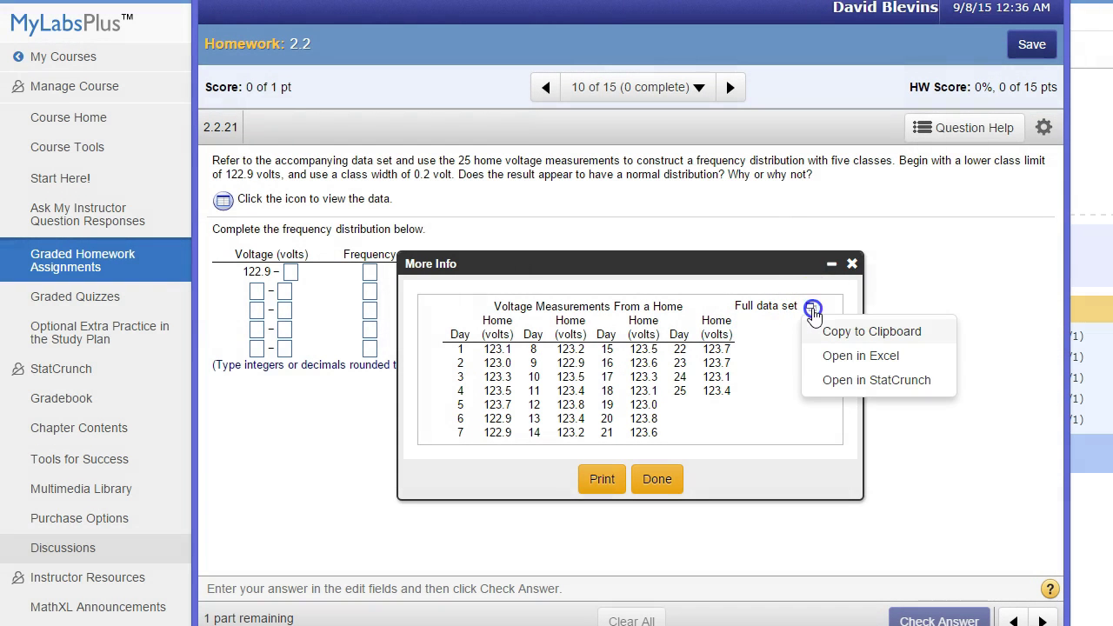
{"action": "left_click", "coordinate": [872, 356]}
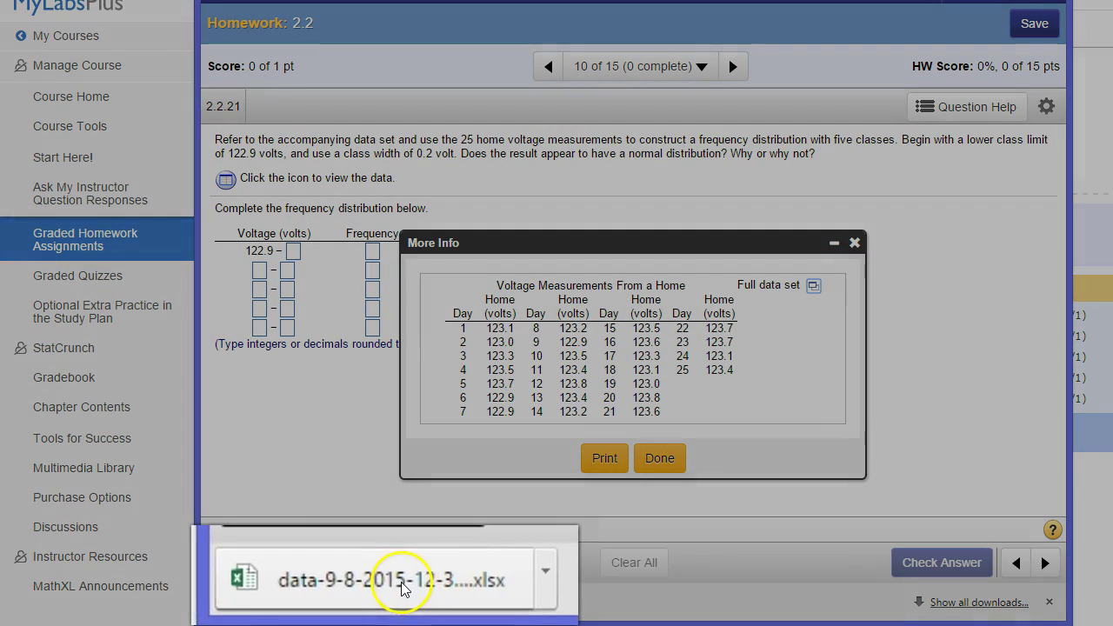
- Open the downloaded voltage spreadsheet in Excel, widening and repositioning its window
{"action": "left_click", "coordinate": [402, 589]}
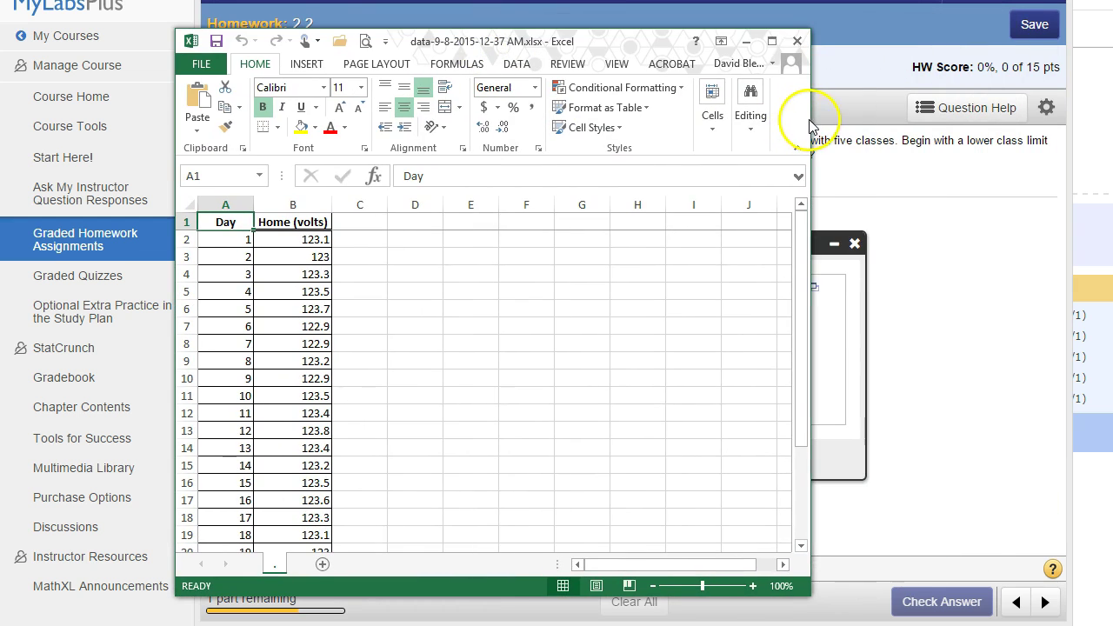
{"action": "left_click_drag", "start_coordinate": [808, 126], "coordinate": [1111, 126]}
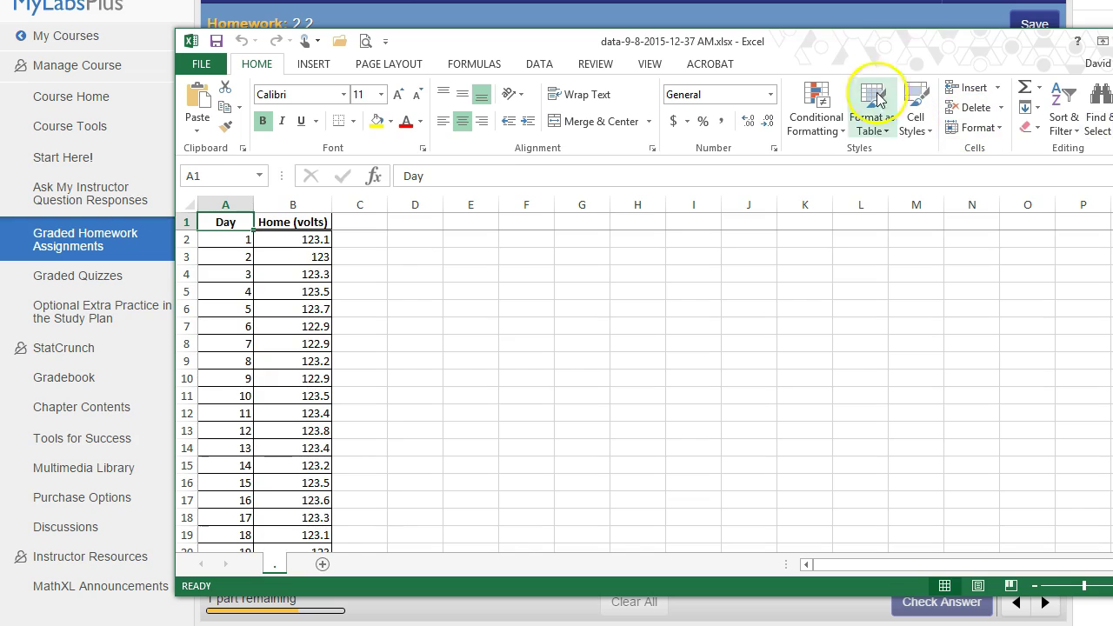
{"action": "left_click_drag", "start_coordinate": [858, 54], "coordinate": [763, 43]}
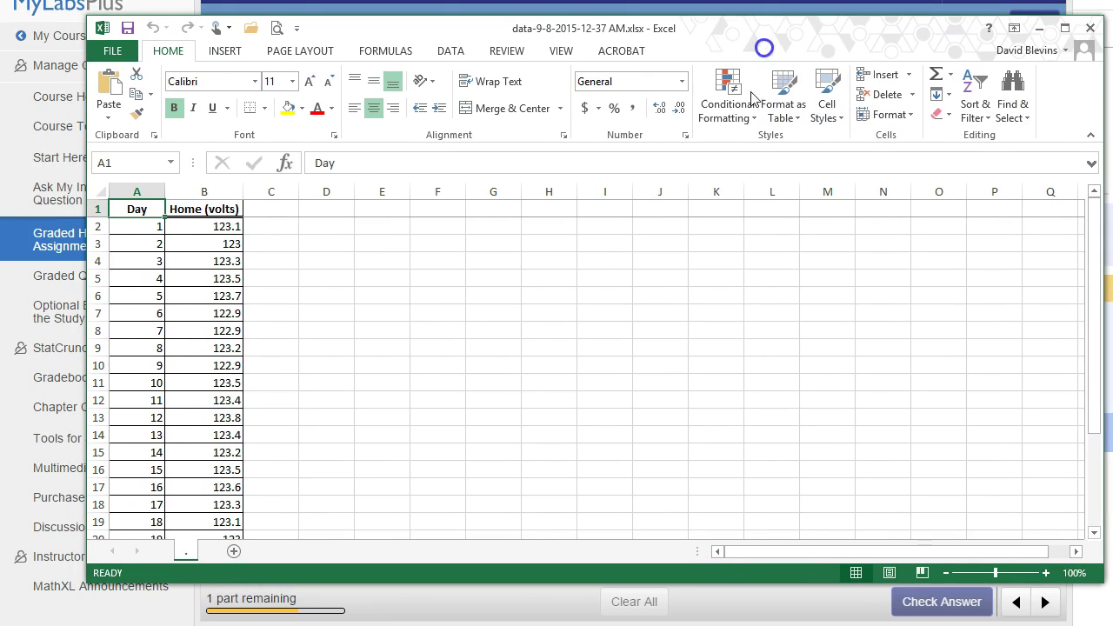
- Sort the Home (volts) column B from smallest to largest
{"action": "left_click", "coordinate": [203, 191]}
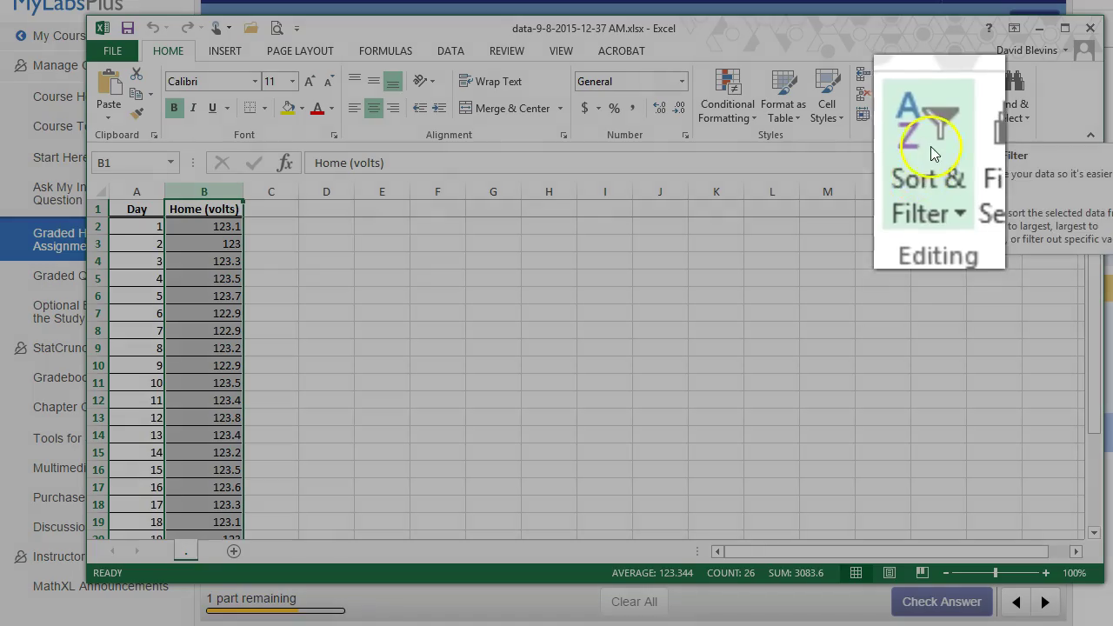
{"action": "left_click", "coordinate": [975, 95]}
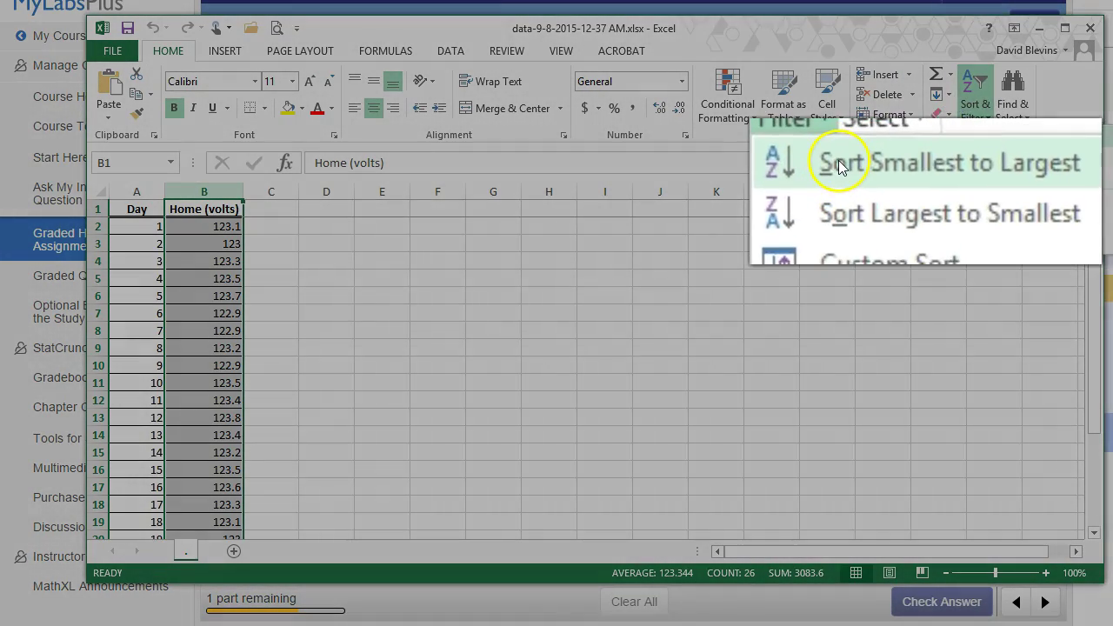
{"action": "left_click", "coordinate": [869, 166]}
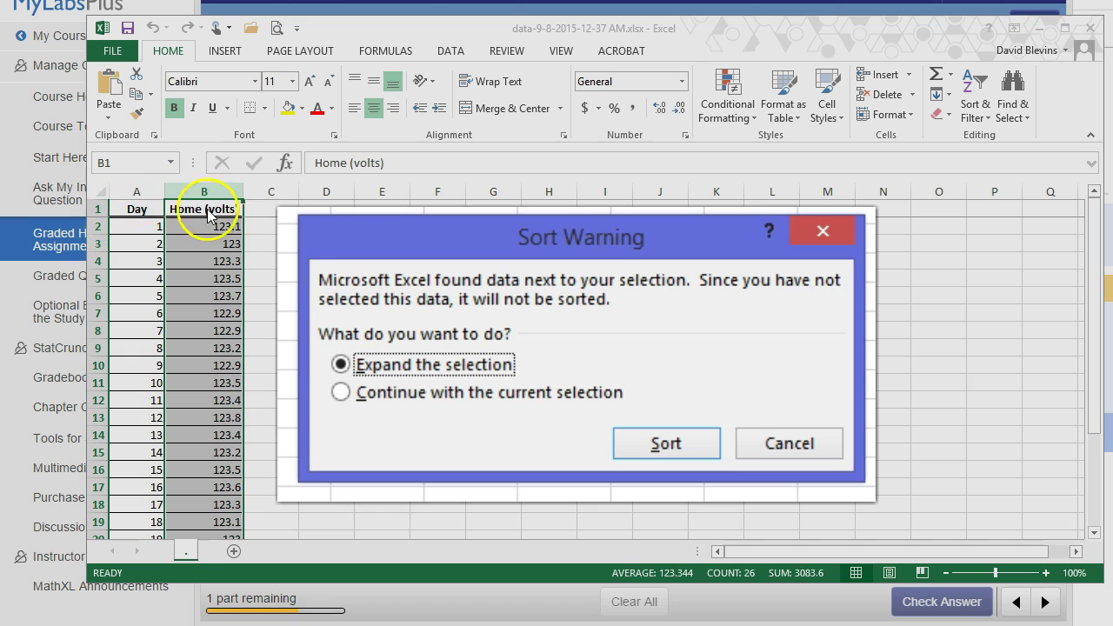
- Expand the sort to include the Day column, then select B2 to review values from 122.9
{"action": "left_click", "coordinate": [643, 442]}
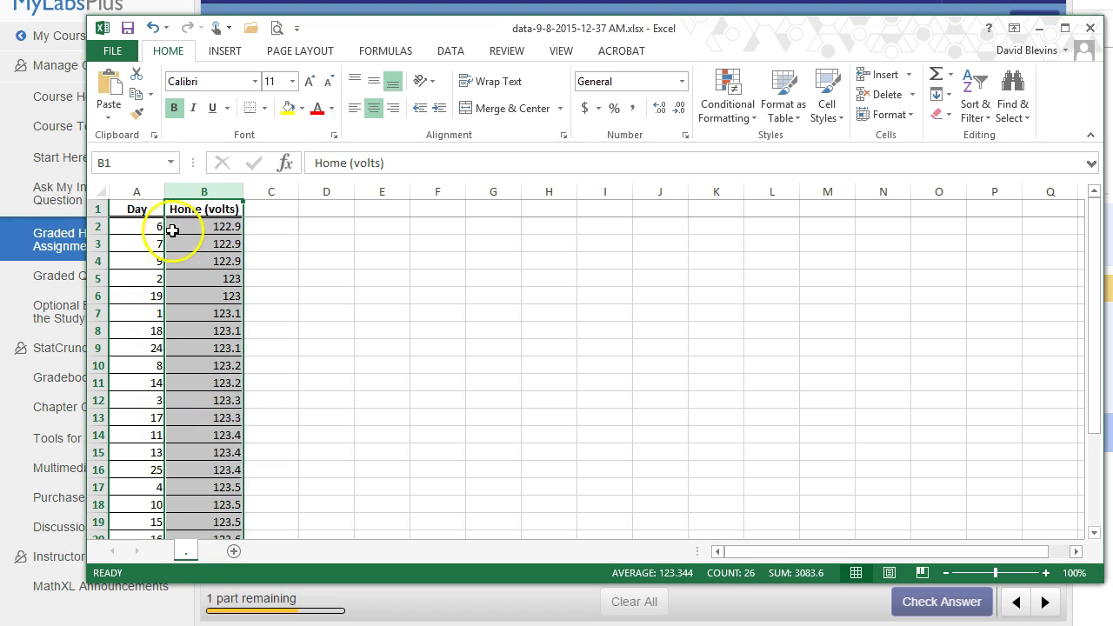
{"action": "left_click", "coordinate": [205, 229]}
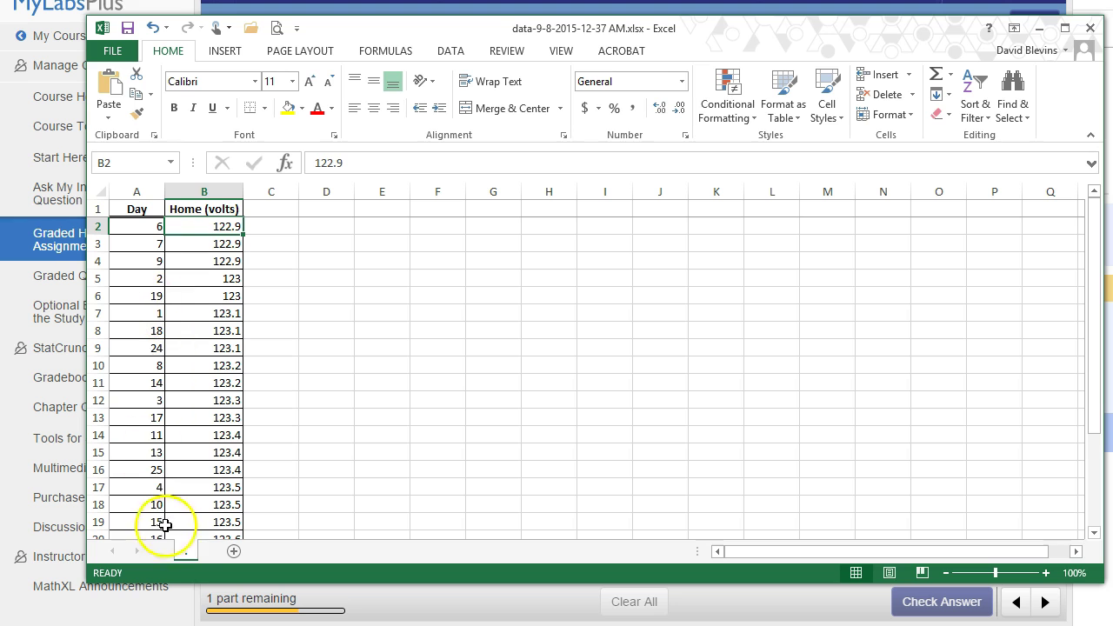